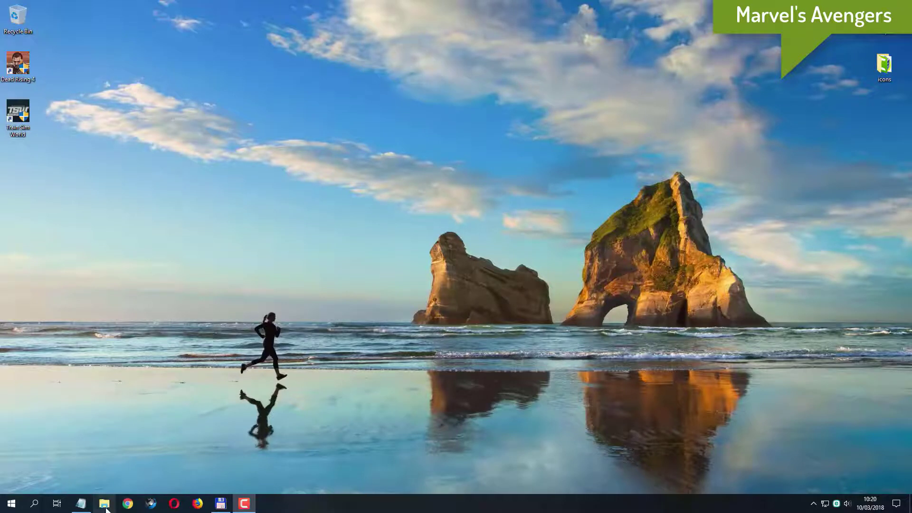
Step: Open the Downloads folder in File Explorer and select the x360ce_x64 archive
{"action": "left_click", "coordinate": [106, 509]}
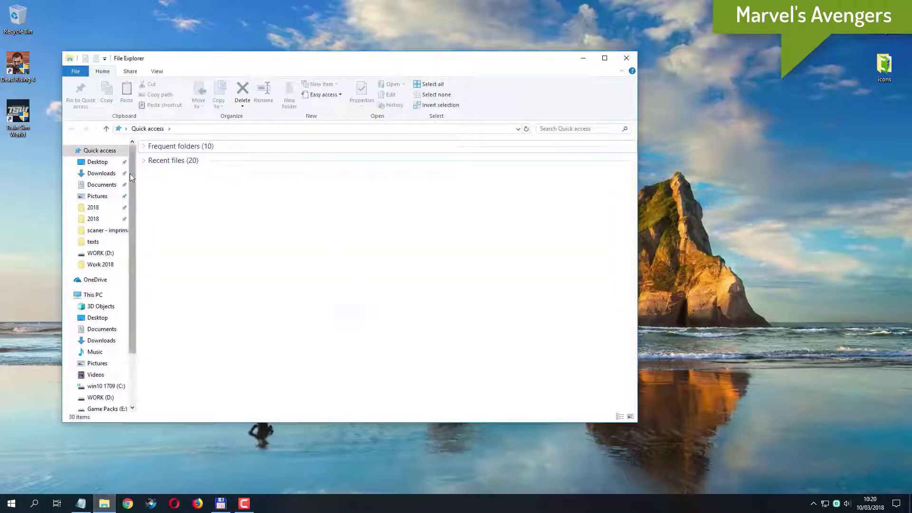
{"action": "left_click", "coordinate": [107, 174]}
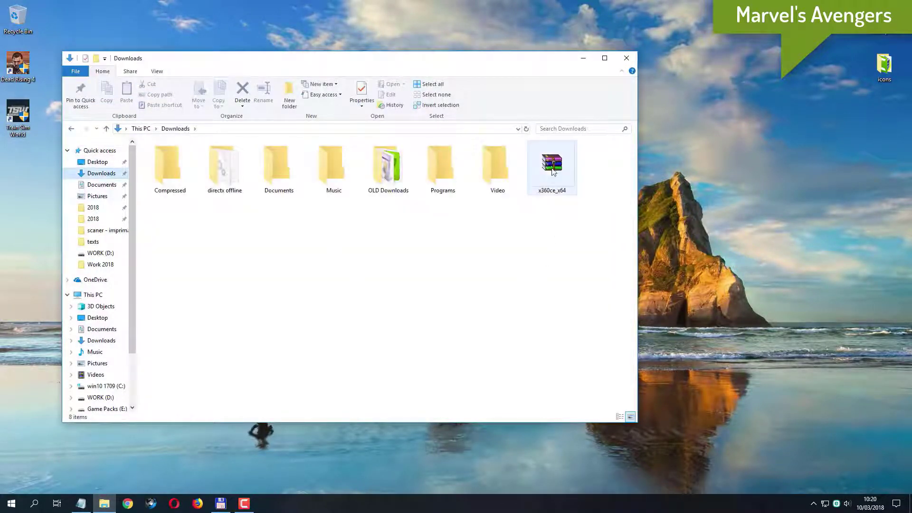
{"action": "left_click", "coordinate": [553, 174]}
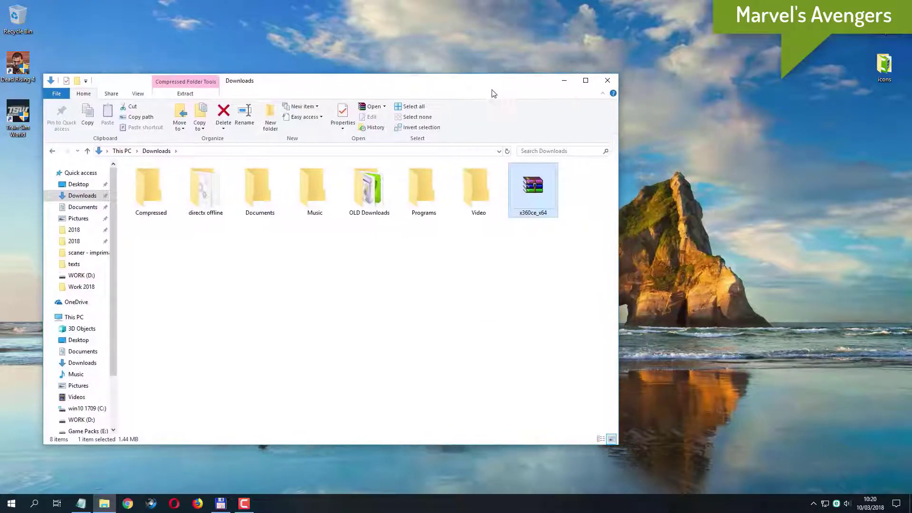
{"action": "left_click_drag", "start_coordinate": [493, 93], "coordinate": [559, 38]}
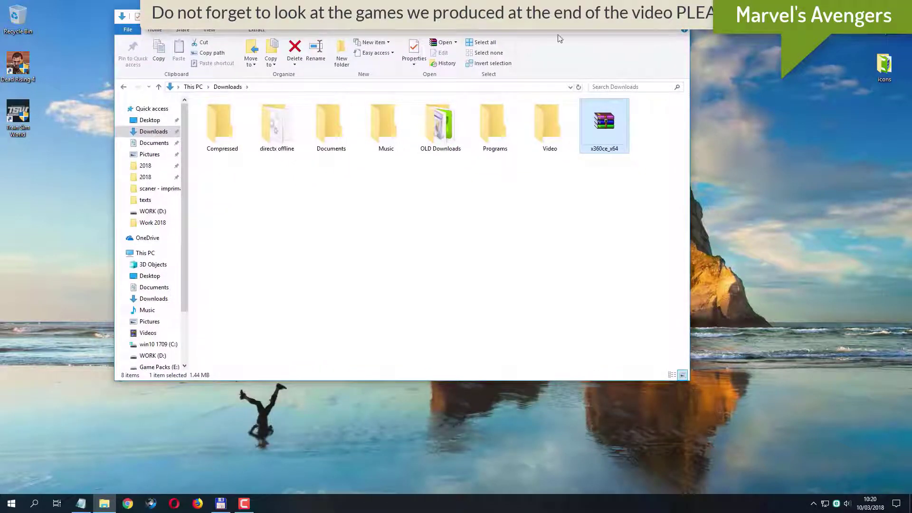
Step: Open the file location of the Dead Rising 4 desktop shortcut and arrange its window so the archive in Downloads stays reachable
{"action": "left_click", "coordinate": [17, 70]}
{"action": "right_click", "coordinate": [25, 66]}
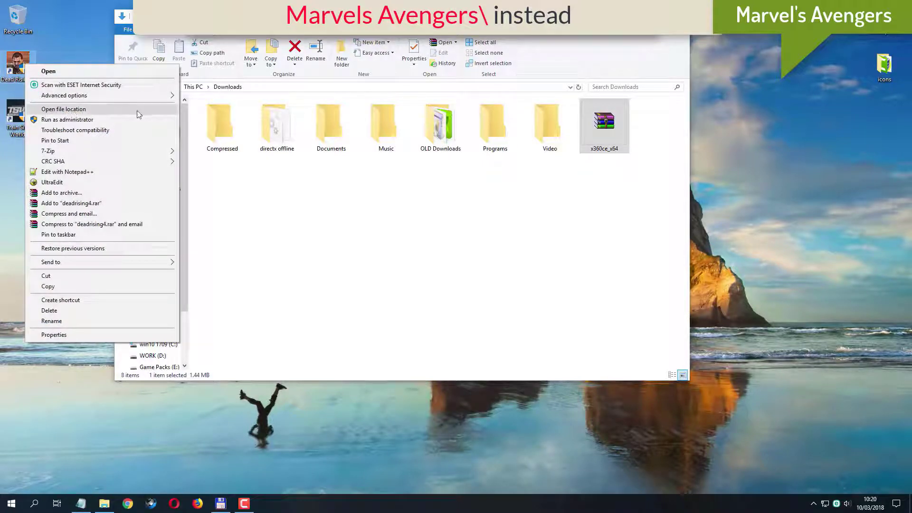
{"action": "left_click", "coordinate": [72, 111]}
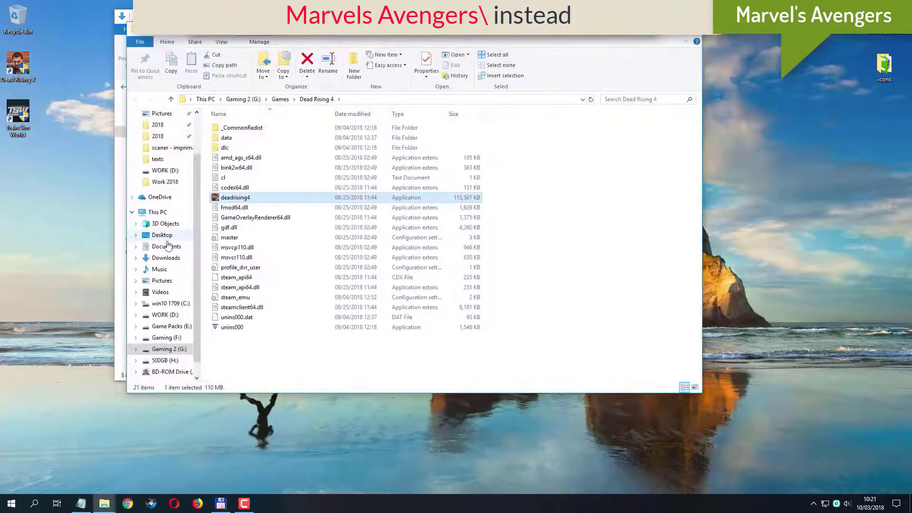
{"action": "left_click_drag", "start_coordinate": [350, 35], "coordinate": [531, 180]}
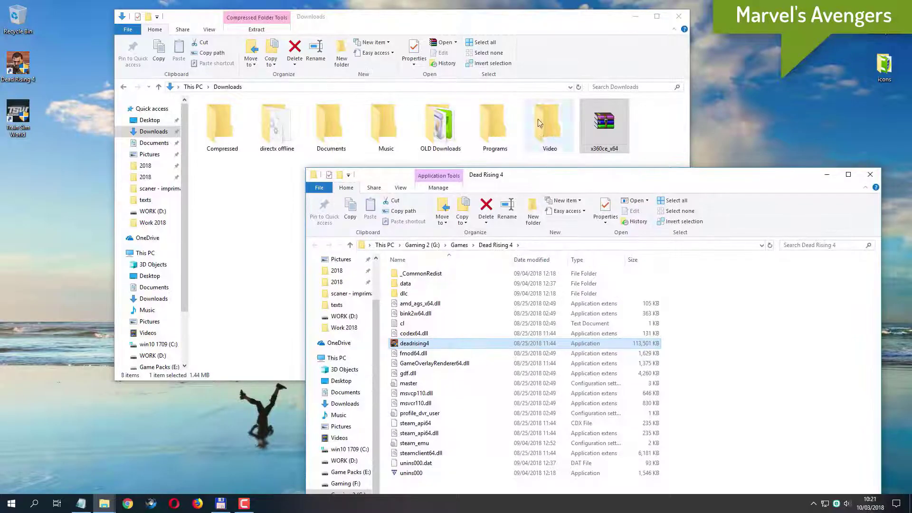
Step: Copy the x360ce_x64 archive from Downloads into the Dead Rising 4 game folder
{"action": "left_click", "coordinate": [605, 125]}
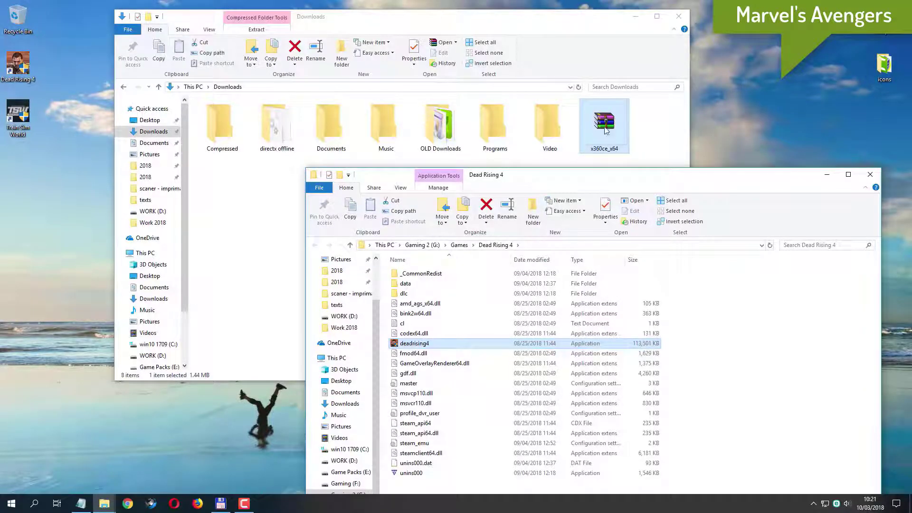
{"action": "left_click_drag", "start_coordinate": [606, 130], "coordinate": [801, 388]}
{"action": "left_click_drag", "start_coordinate": [613, 180], "coordinate": [560, 179]}
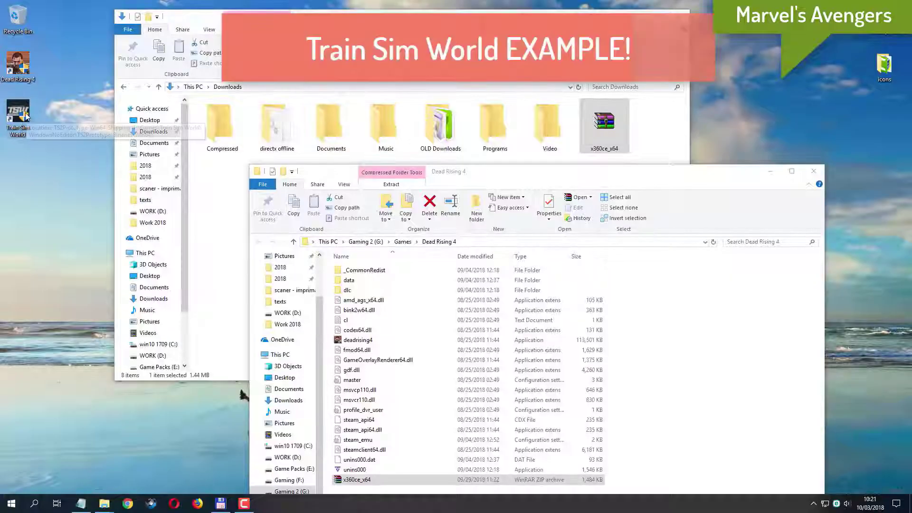
Step: Copy the x360ce_x64 archive from Downloads into the Win64 folder where the Train Sim World shortcut points
{"action": "right_click", "coordinate": [26, 116]}
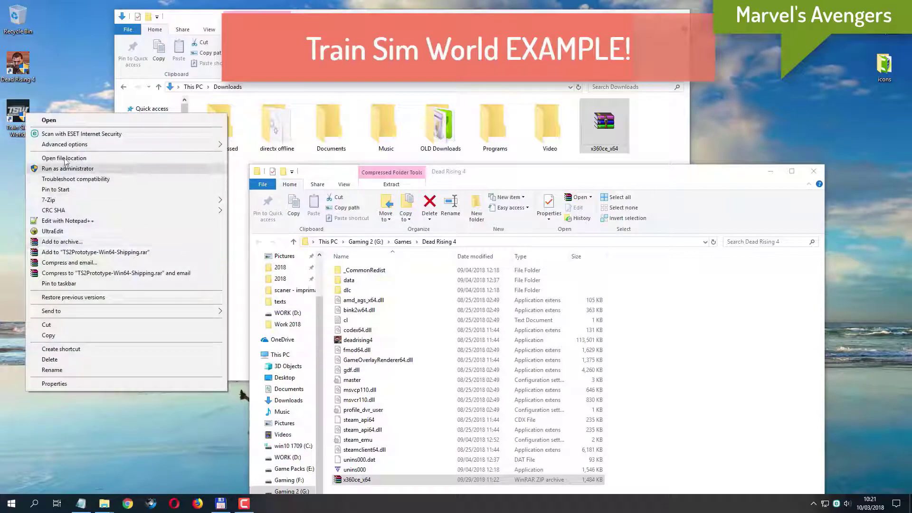
{"action": "left_click", "coordinate": [119, 162]}
{"action": "left_click_drag", "start_coordinate": [576, 13], "coordinate": [699, 147]}
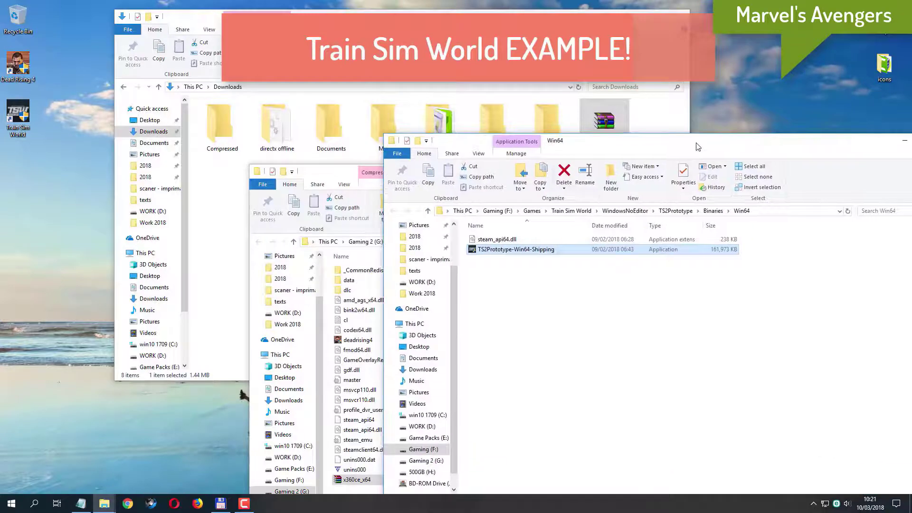
{"action": "left_click_drag", "start_coordinate": [698, 147], "coordinate": [698, 192]}
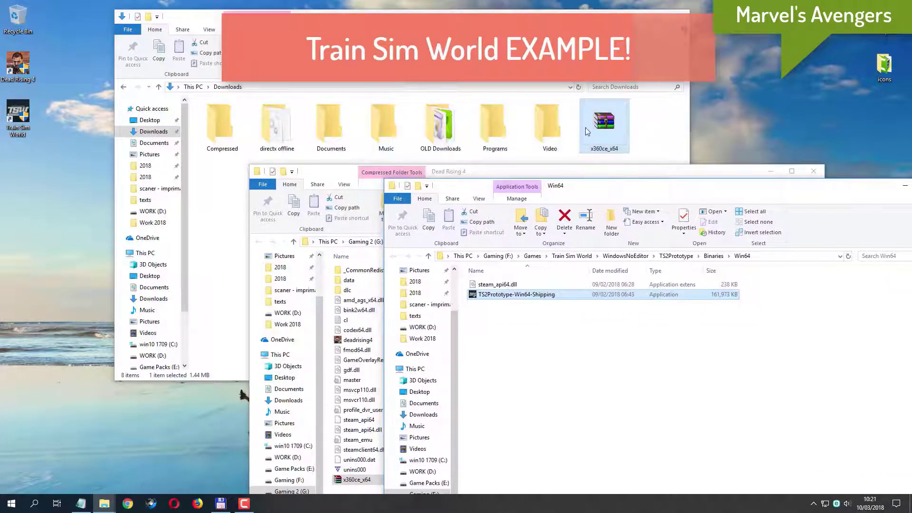
{"action": "left_click_drag", "start_coordinate": [600, 124], "coordinate": [680, 389]}
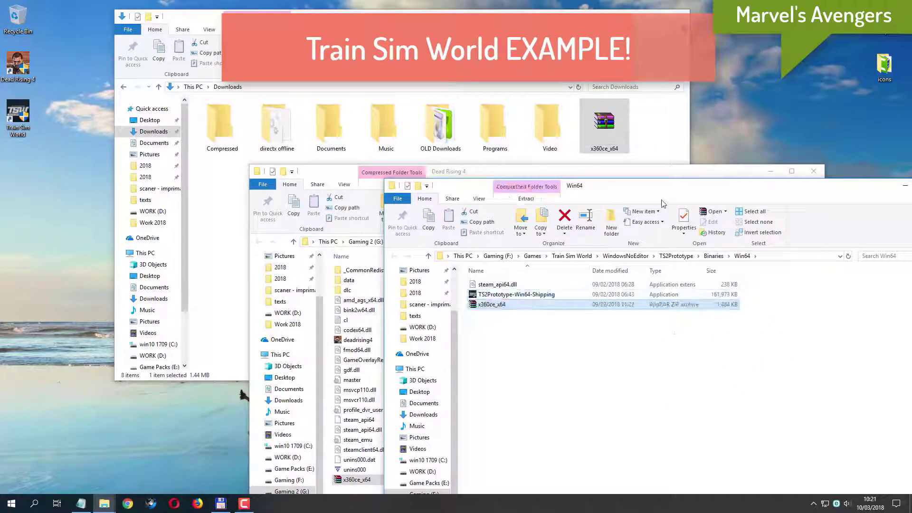
{"action": "left_click_drag", "start_coordinate": [750, 192], "coordinate": [573, 142]}
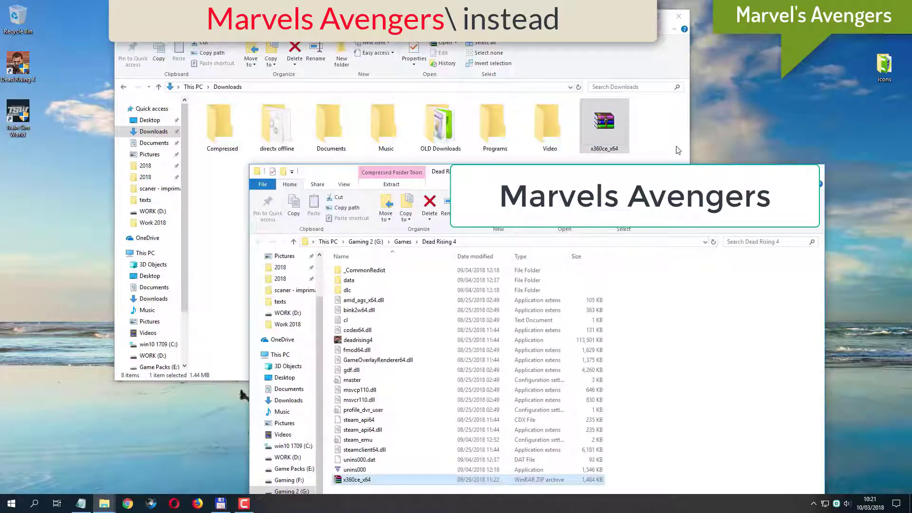
{"action": "left_click_drag", "start_coordinate": [629, 171], "coordinate": [558, 55]}
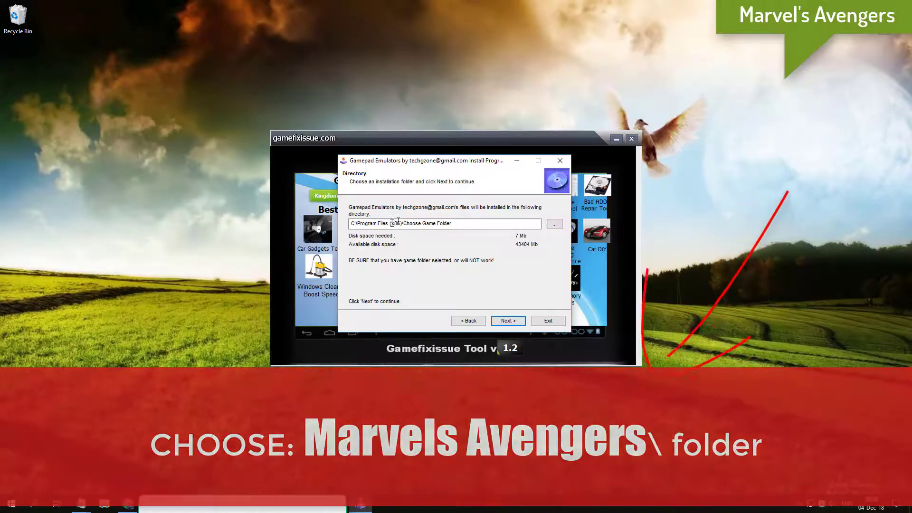
Step: Set the Gamepad Emulators installation directory to the Just Cause 4 folder inside Steam Folder for Games on Gaming (F:)
{"action": "left_click", "coordinate": [554, 224]}
{"action": "left_click", "coordinate": [400, 263]}
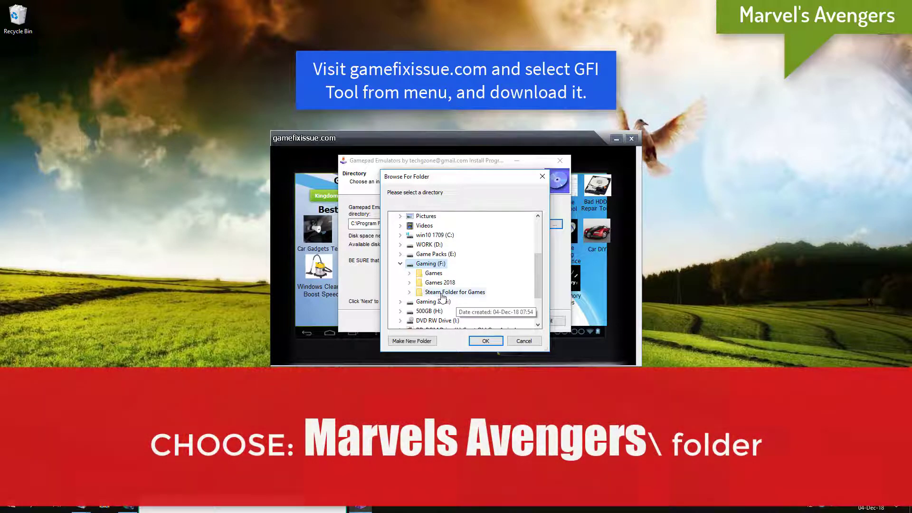
{"action": "double_click", "coordinate": [442, 292]}
{"action": "scroll", "coordinate": [457, 254], "scroll_direction": "down", "scroll_amount": 2}
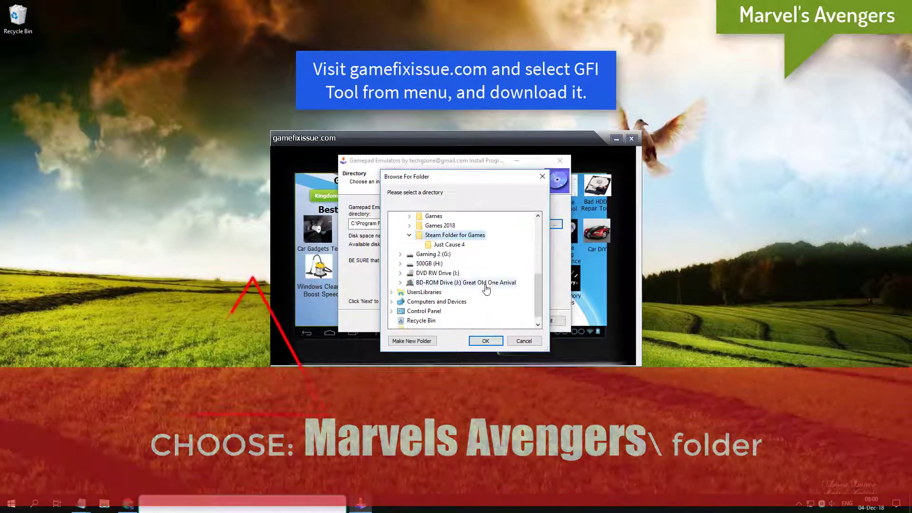
{"action": "left_click", "coordinate": [449, 245]}
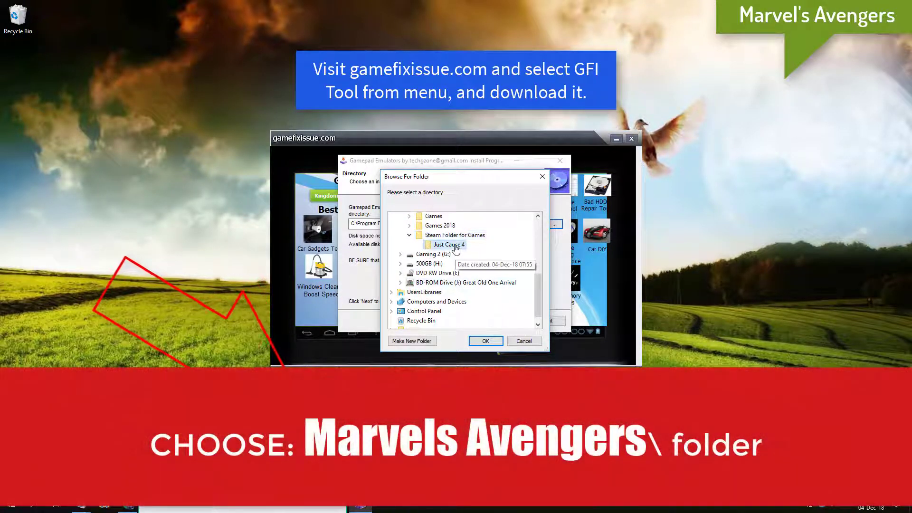
{"action": "left_click", "coordinate": [485, 342]}
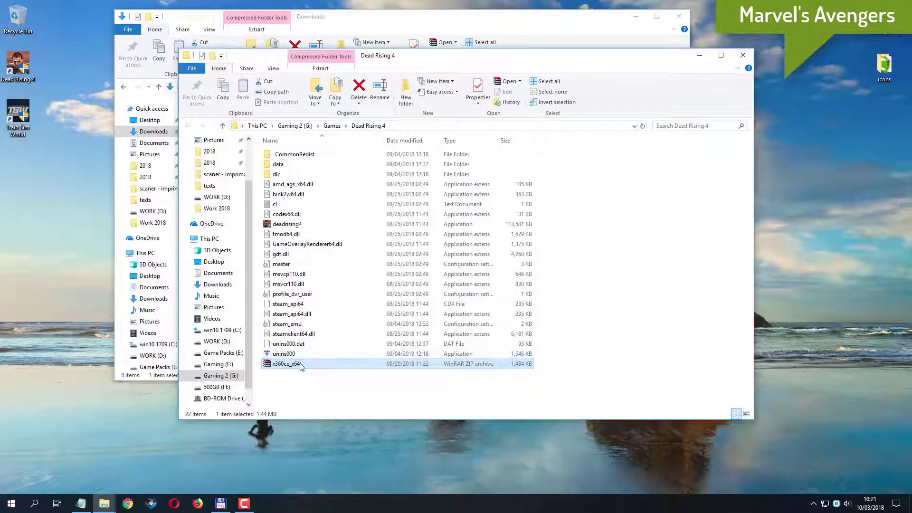
Step: Extract the x360ce_x64 archive directly into the Dead Rising 4 folder using 7-Zip
{"action": "right_click", "coordinate": [299, 364]}
{"action": "mouse_move", "coordinate": [348, 179]}
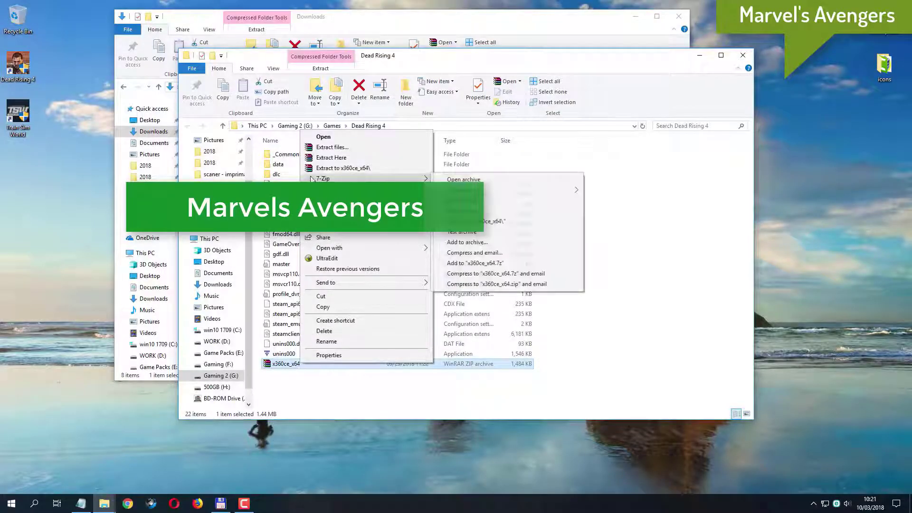
{"action": "left_click", "coordinate": [490, 212]}
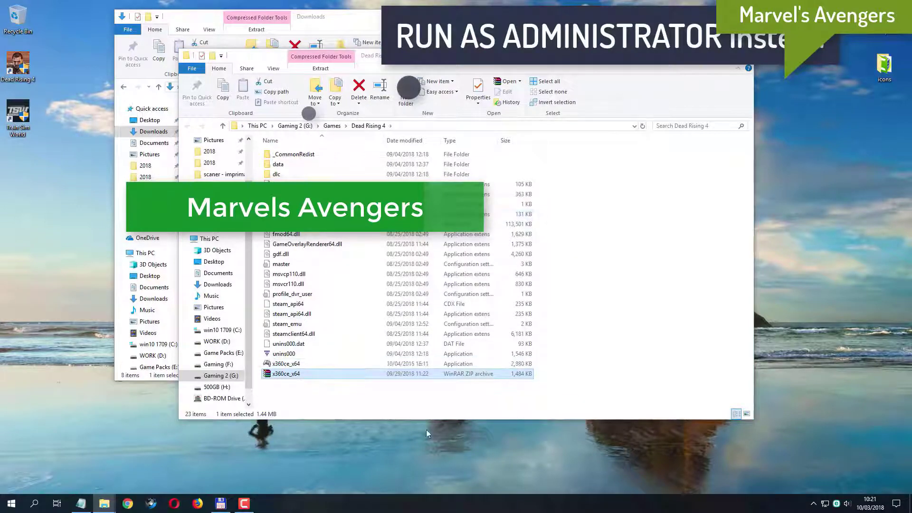
Step: Launch the extracted x360ce_x64 application and create the missing file it asks for
{"action": "left_click", "coordinate": [316, 365]}
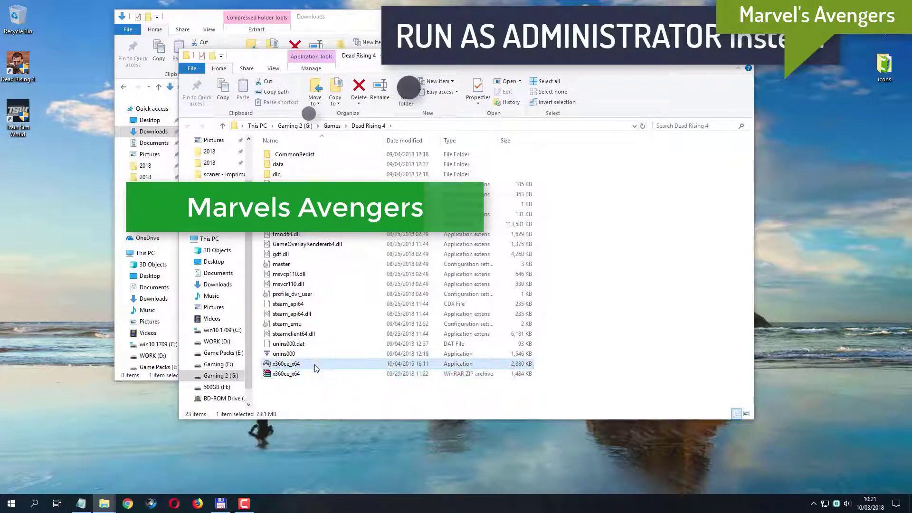
{"action": "double_click", "coordinate": [286, 365]}
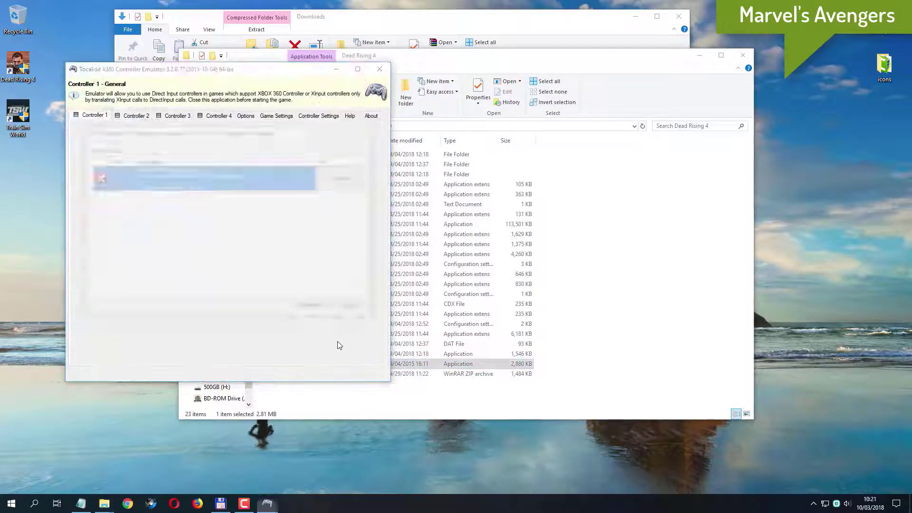
{"action": "left_click", "coordinate": [341, 177]}
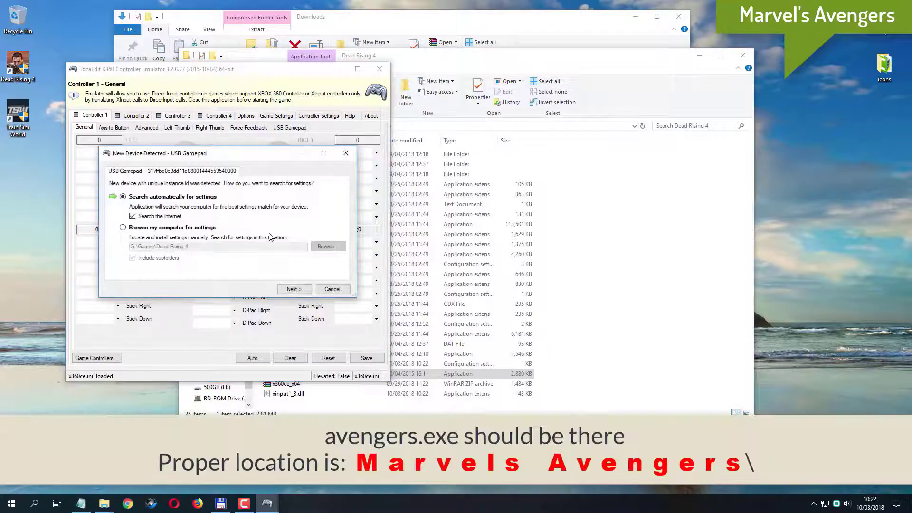
Step: Search automatically for the USB Gamepad's settings, permanently allowing the emulator's network access through the firewall, and finish the new device setup
{"action": "left_click", "coordinate": [304, 291]}
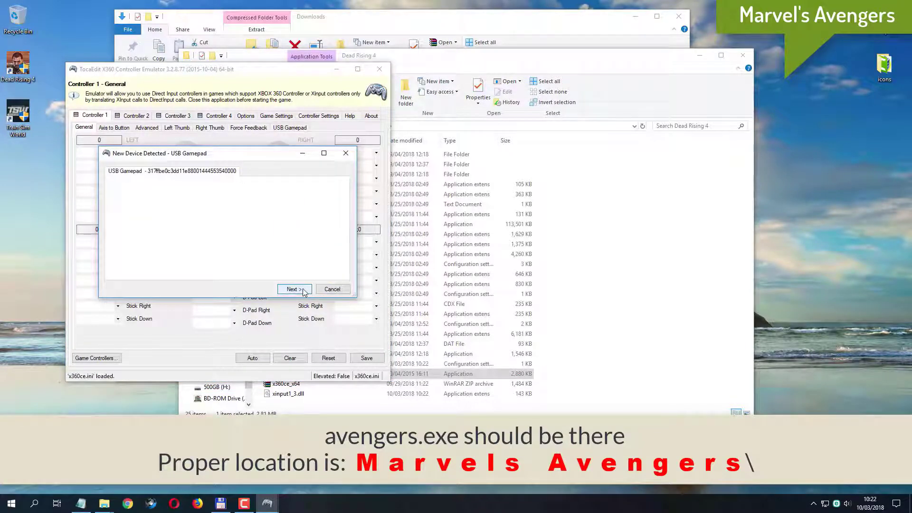
{"action": "left_click", "coordinate": [387, 343]}
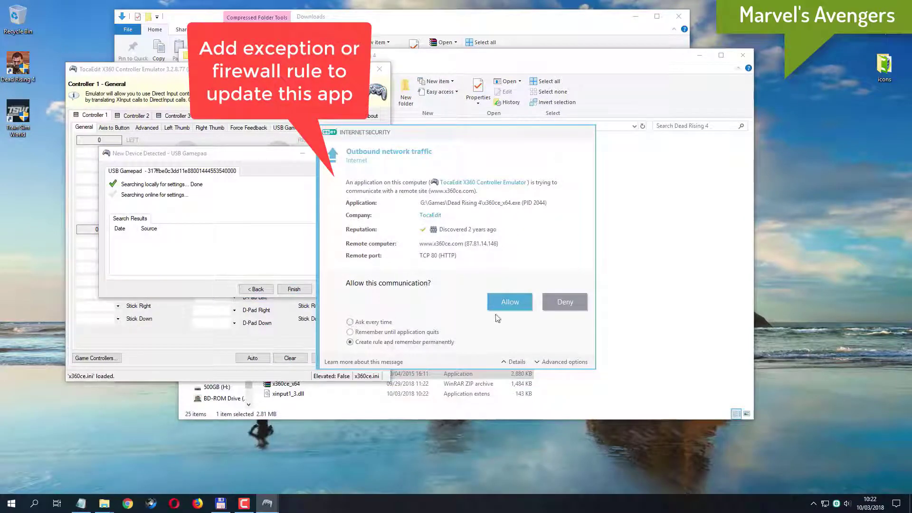
{"action": "left_click", "coordinate": [505, 303]}
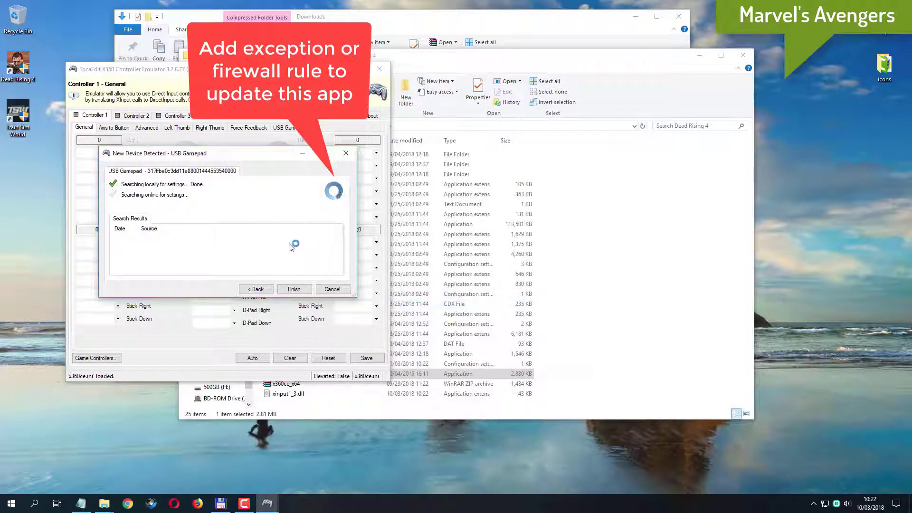
{"action": "left_click", "coordinate": [294, 289]}
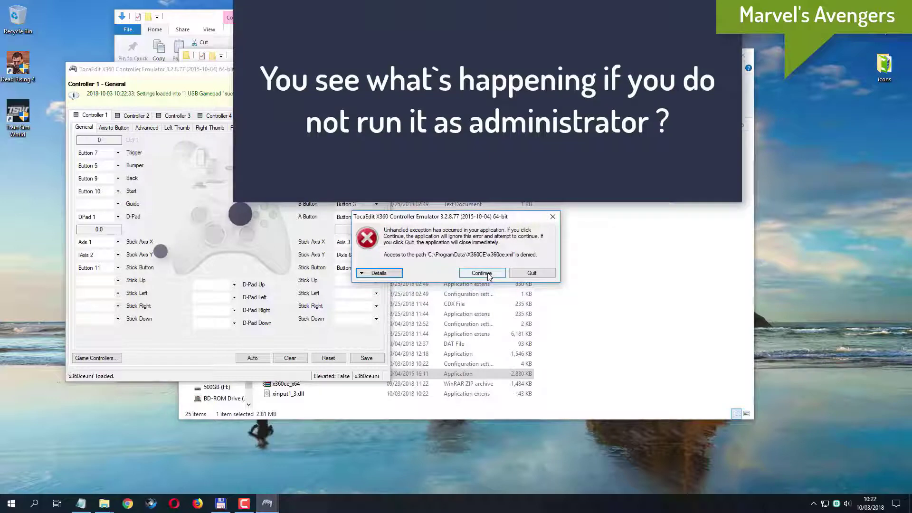
{"action": "left_click", "coordinate": [490, 276]}
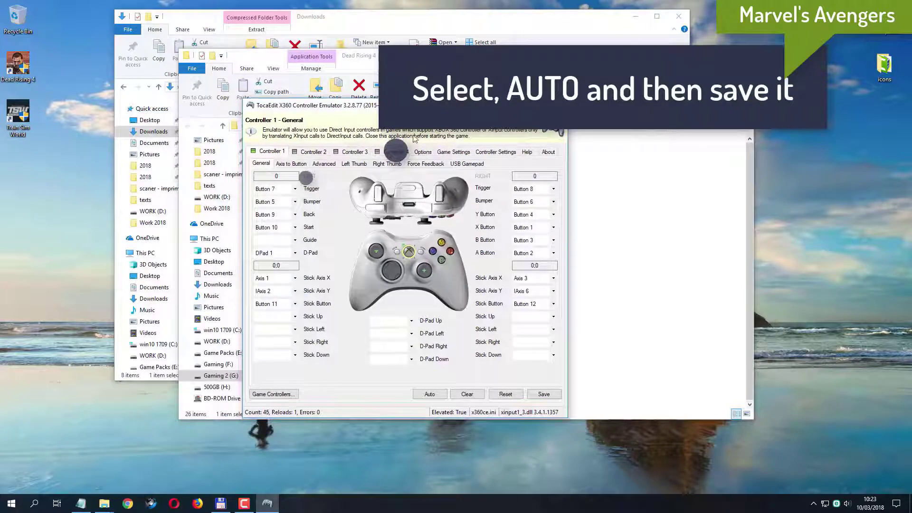
Step: Apply the automatic button mapping to Controller 1 and save the settings
{"action": "left_click", "coordinate": [434, 396]}
{"action": "left_click", "coordinate": [422, 279]}
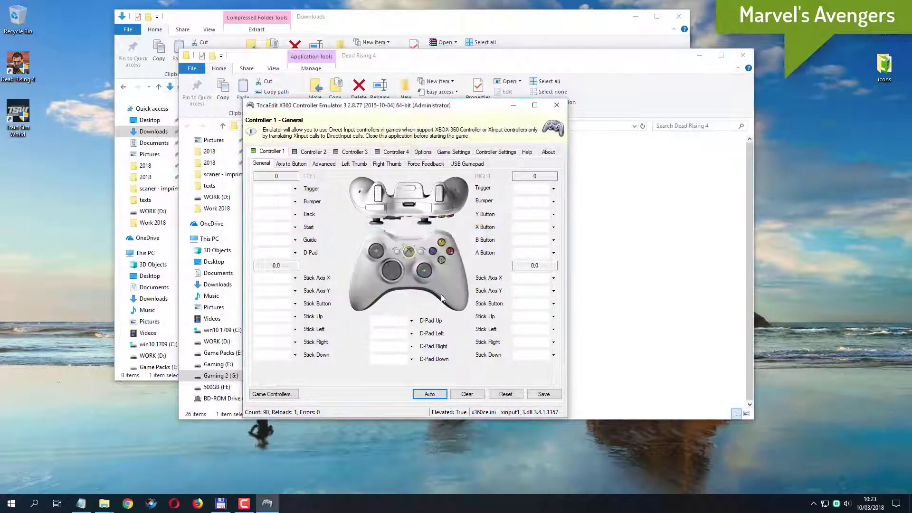
{"action": "left_click", "coordinate": [553, 396]}
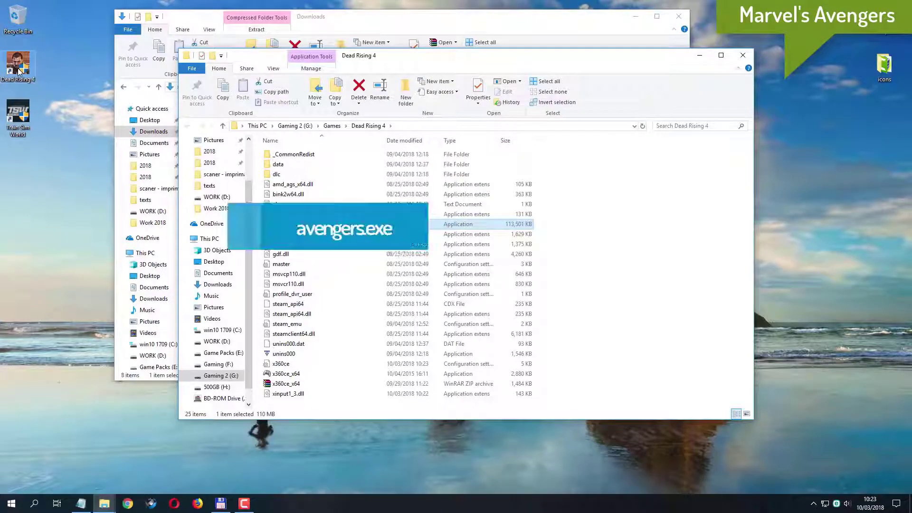
Step: Run x360ce_x64 from the Dead Rising 4 folder as administrator and open its Game Settings
{"action": "right_click", "coordinate": [330, 374]}
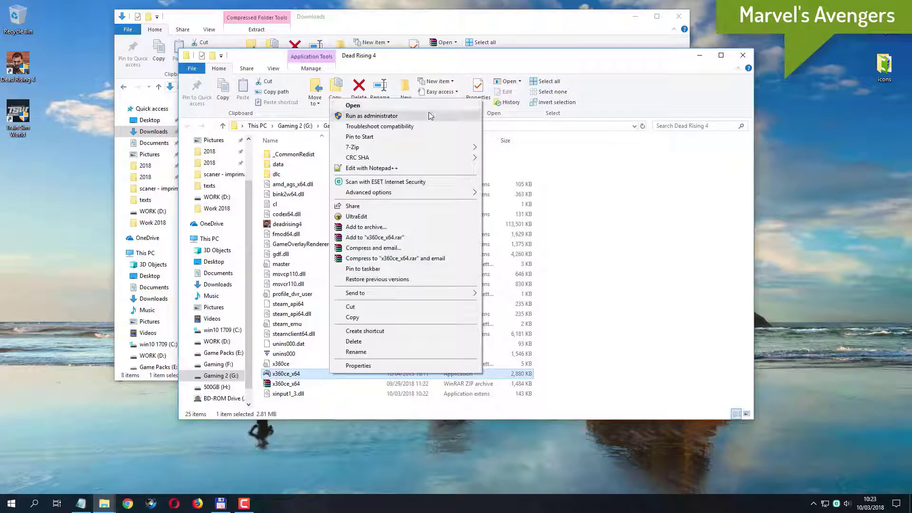
{"action": "left_click", "coordinate": [431, 116]}
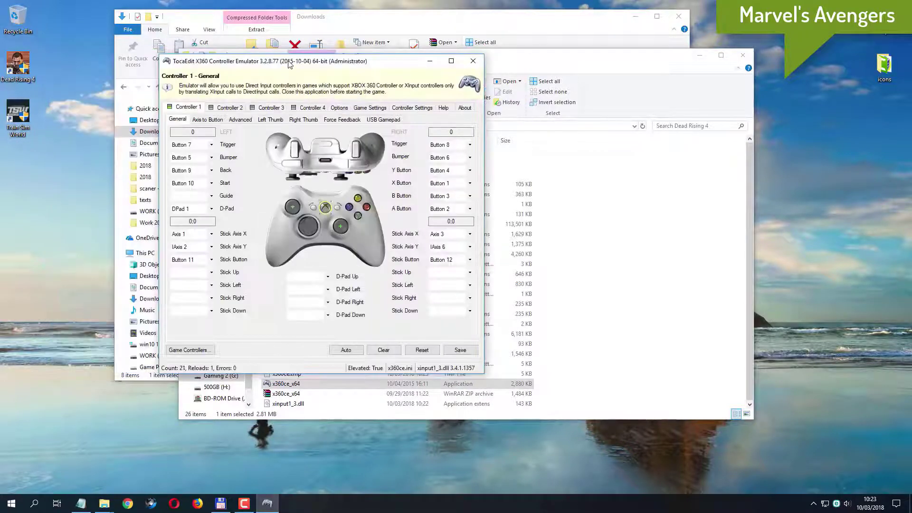
{"action": "left_click", "coordinate": [369, 107]}
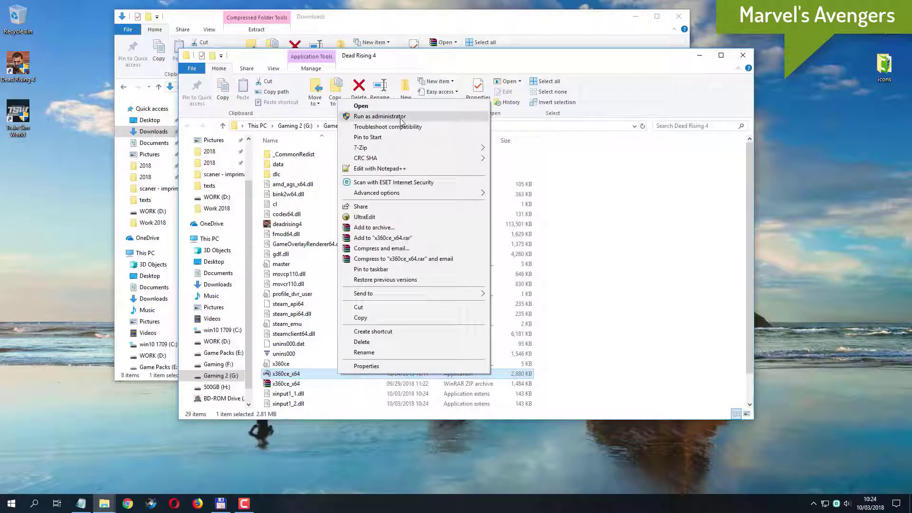
Step: Run x360ce_x64 with administrator rights, clear all Hook Mask options for x360ce_x64.exe, and close the emulator
{"action": "left_click", "coordinate": [390, 110]}
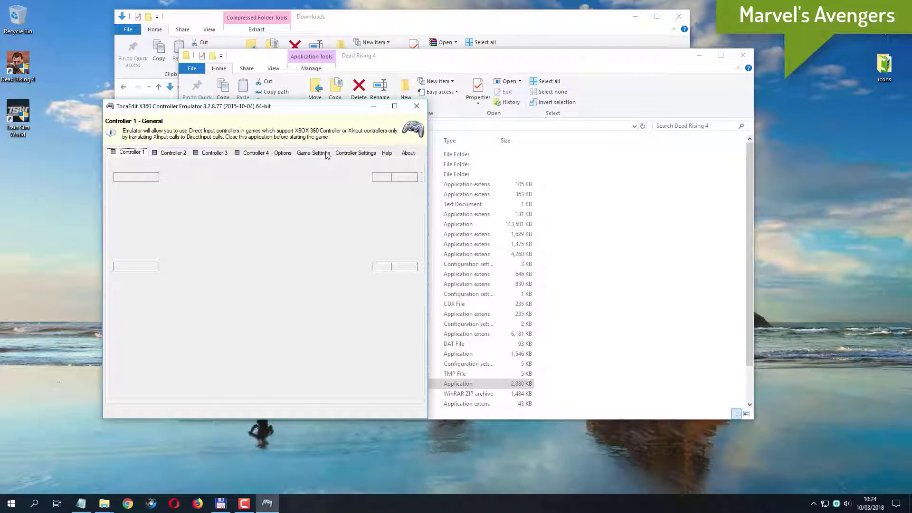
{"action": "left_click", "coordinate": [327, 153]}
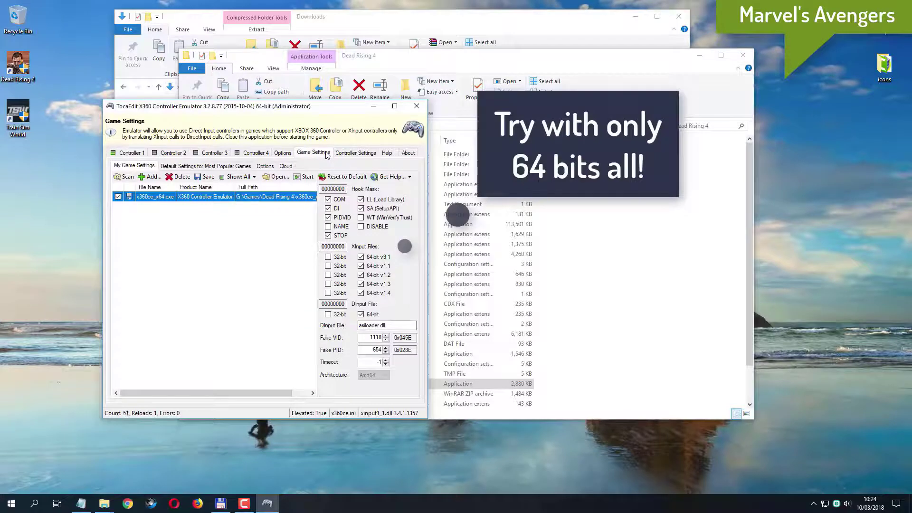
{"action": "left_click", "coordinate": [339, 235]}
{"action": "left_click", "coordinate": [339, 218]}
{"action": "left_click", "coordinate": [337, 208]}
{"action": "left_click", "coordinate": [338, 200]}
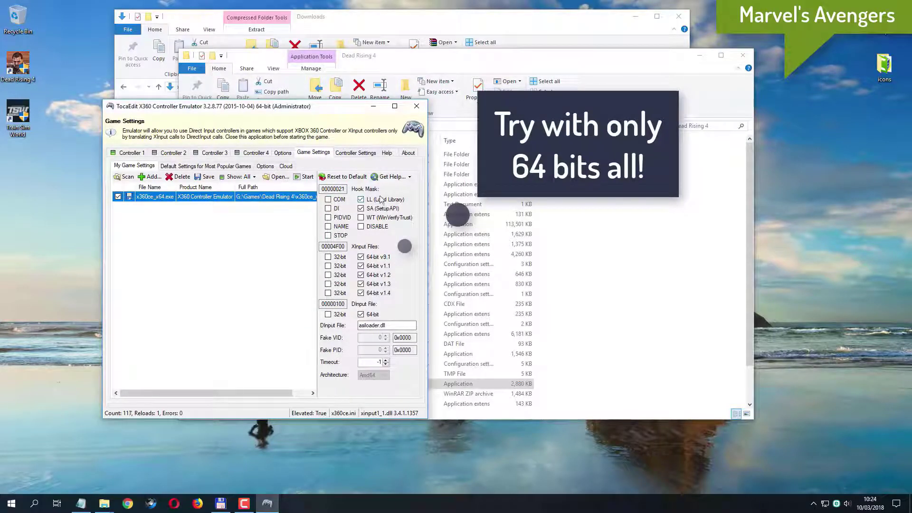
{"action": "left_click", "coordinate": [378, 209]}
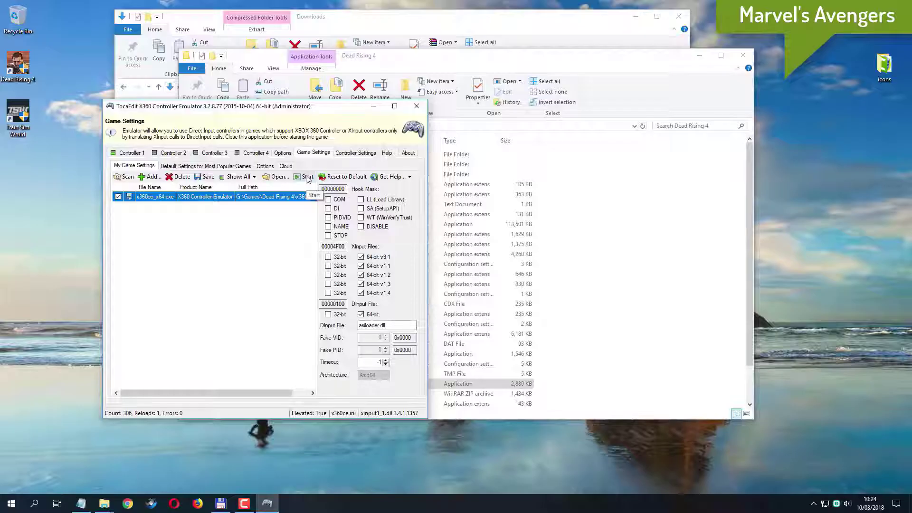
{"action": "left_click_drag", "start_coordinate": [315, 106], "coordinate": [450, 94]}
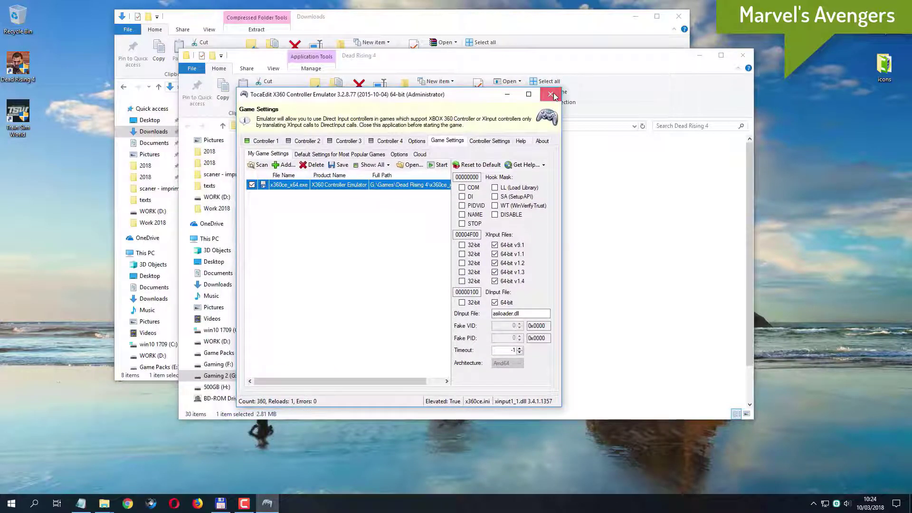
{"action": "left_click", "coordinate": [551, 94]}
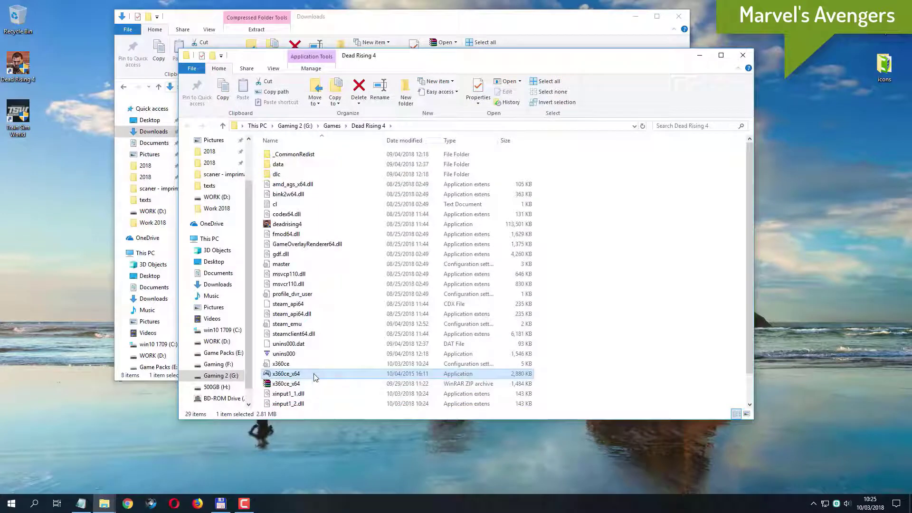
Step: Relaunch x360ce_x64 from the Dead Rising 4 folder as administrator and open its Controller Settings
{"action": "right_click", "coordinate": [315, 375]}
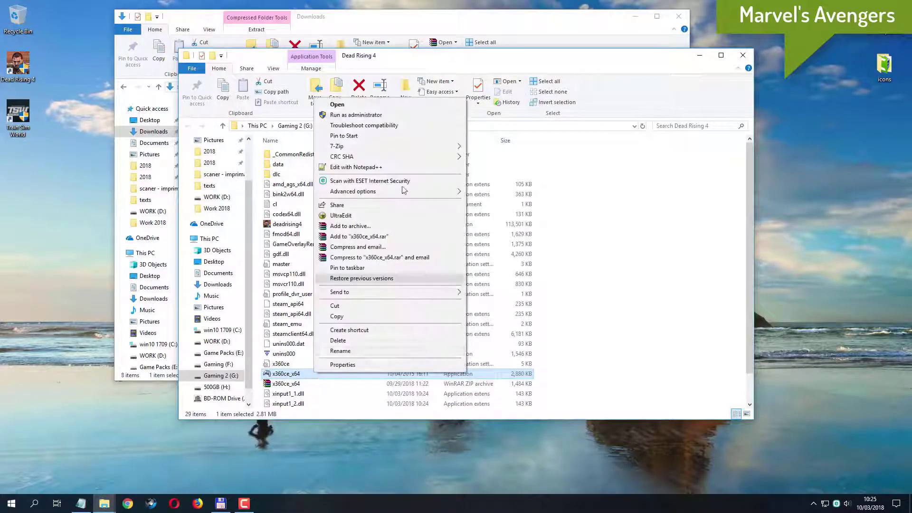
{"action": "left_click", "coordinate": [426, 116]}
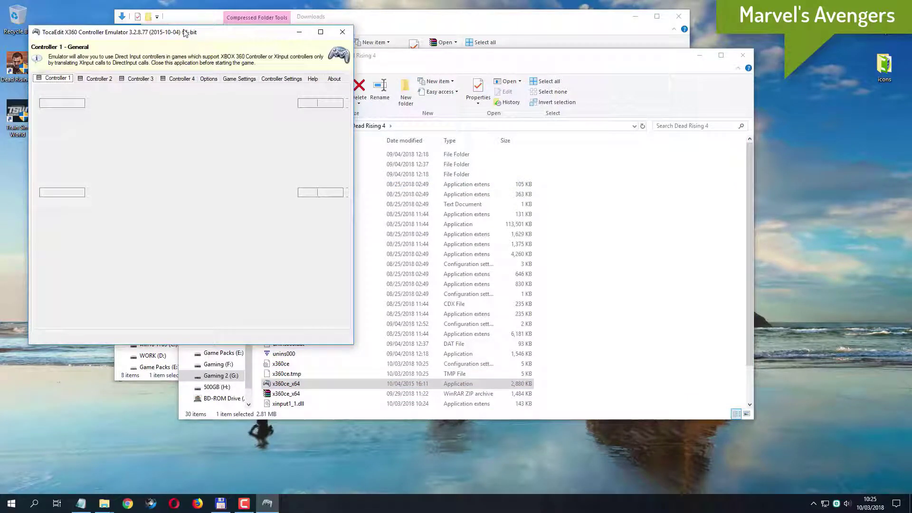
{"action": "left_click_drag", "start_coordinate": [185, 32], "coordinate": [376, 80]}
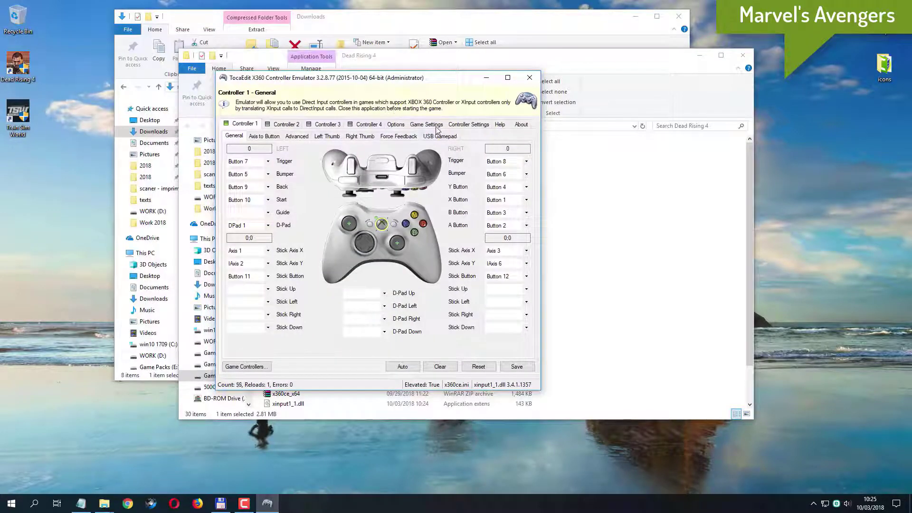
{"action": "left_click", "coordinate": [461, 125]}
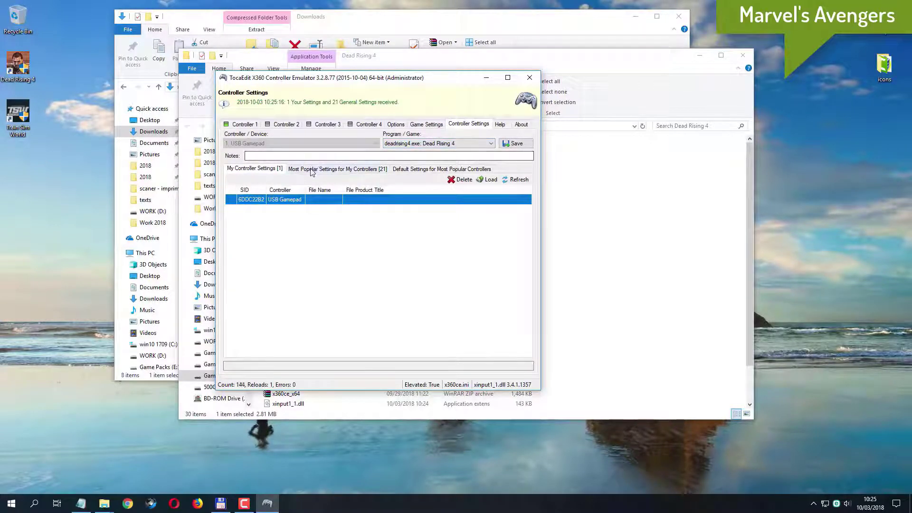
Step: Load the most popular XBOX 360 Controller for Windows settings into the USB Gamepad and save them for deadrising4.exe
{"action": "left_click", "coordinate": [493, 144]}
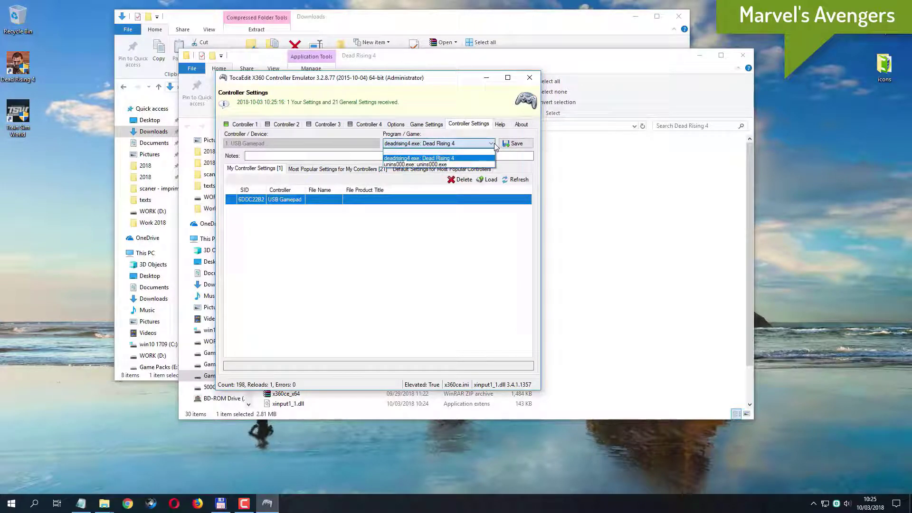
{"action": "left_click", "coordinate": [494, 145]}
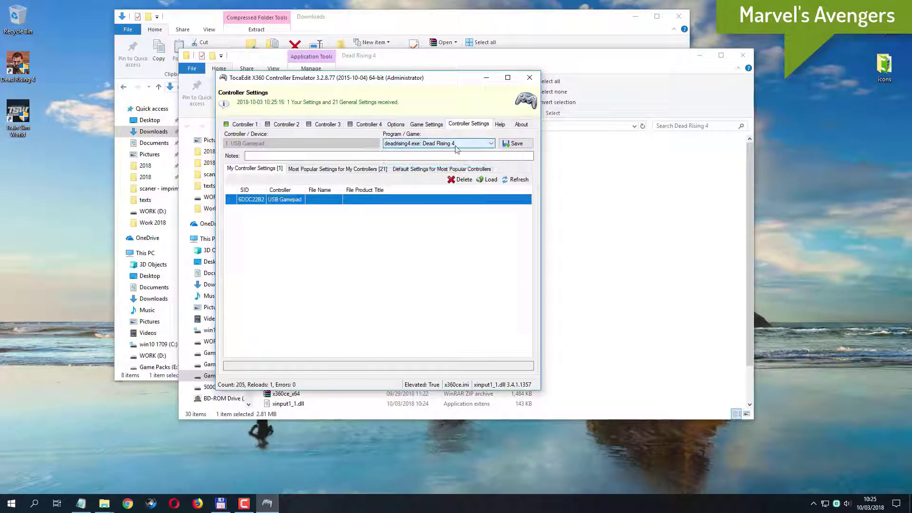
{"action": "left_click", "coordinate": [316, 170]}
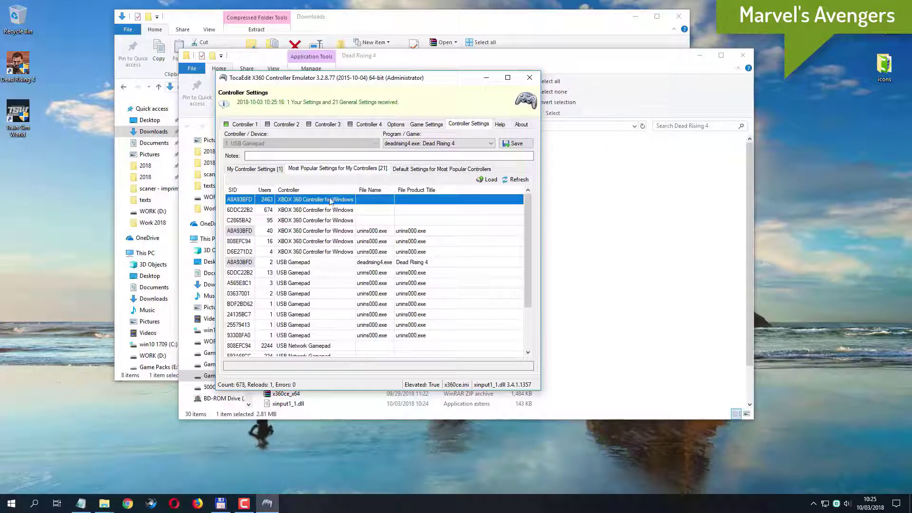
{"action": "left_click", "coordinate": [488, 180]}
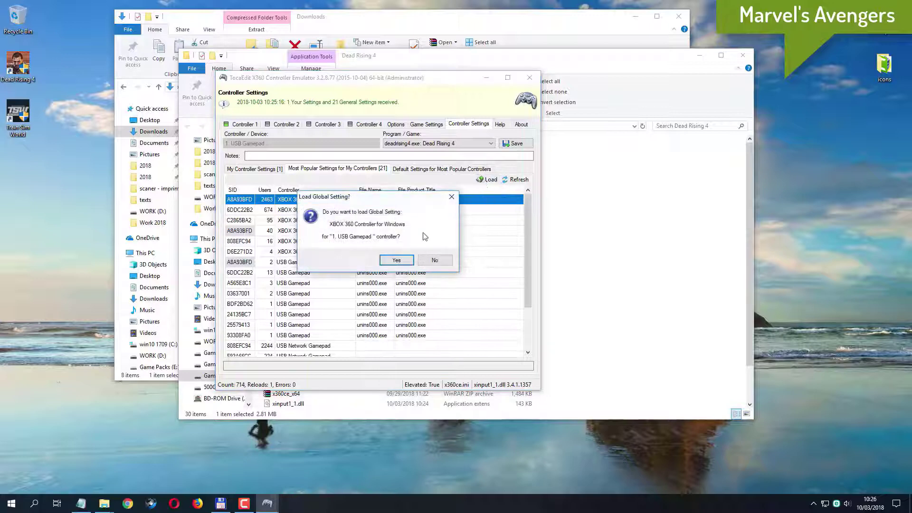
{"action": "left_click", "coordinate": [397, 263]}
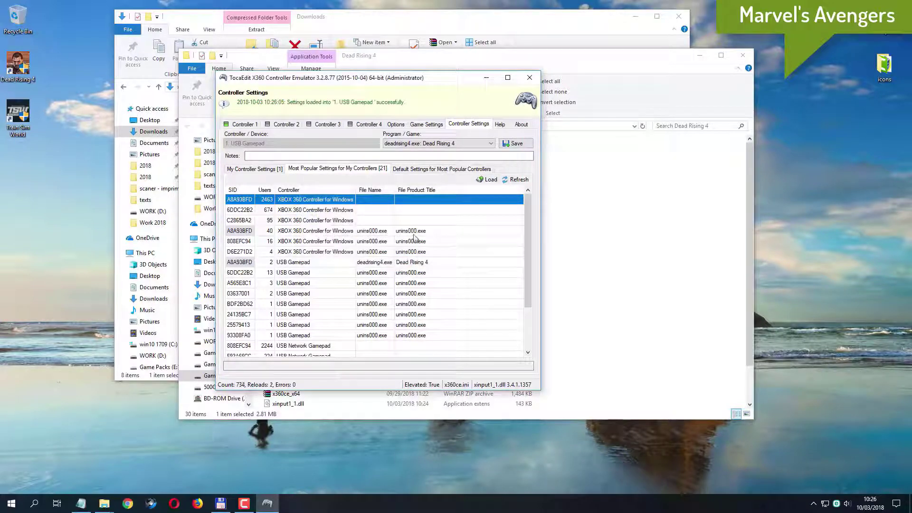
{"action": "left_click", "coordinate": [522, 148]}
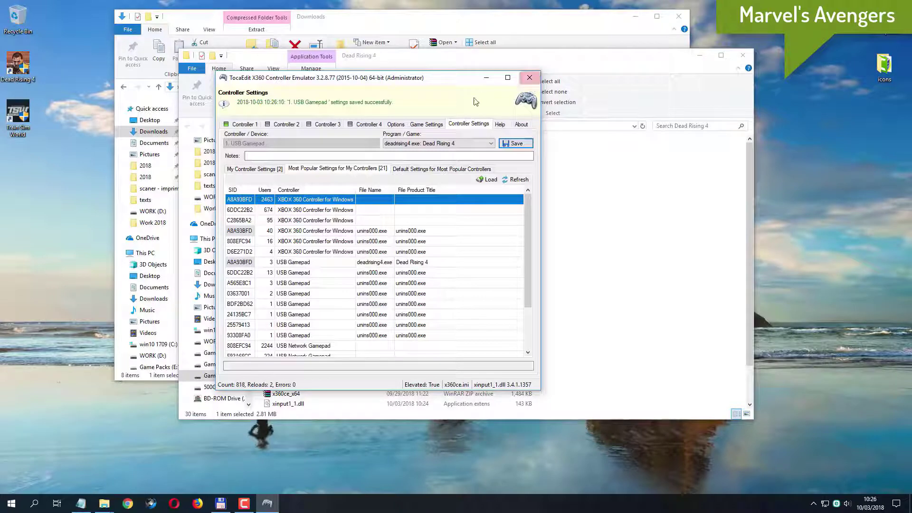
Step: Return to the Game Settings for the x360ce_x64.exe entry
{"action": "left_click", "coordinate": [417, 125]}
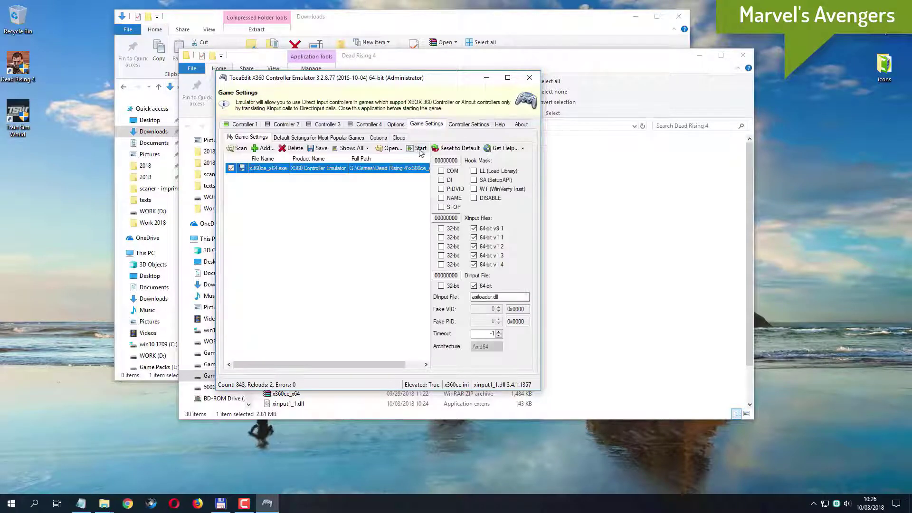